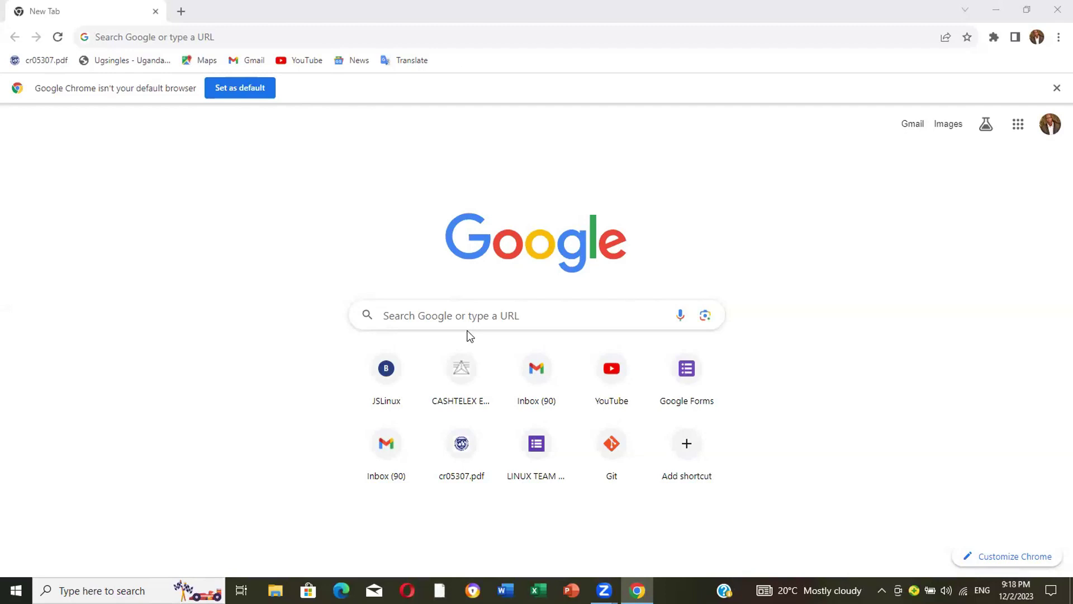
Go to cashtelex.com via the Google search suggestion and cycle the home page cards back.
left_click(440, 314)
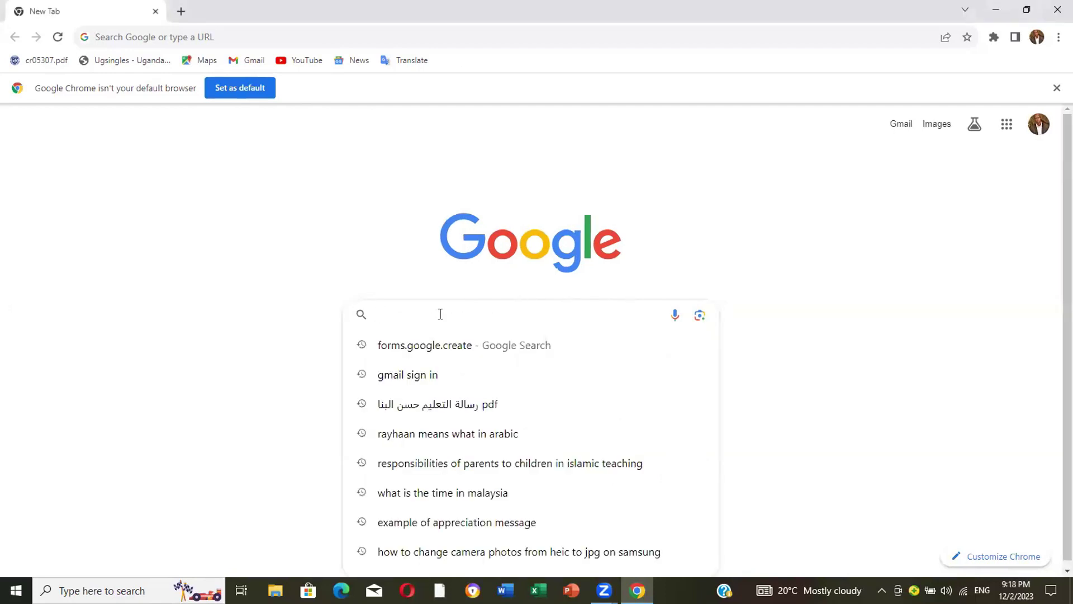
type("cash")
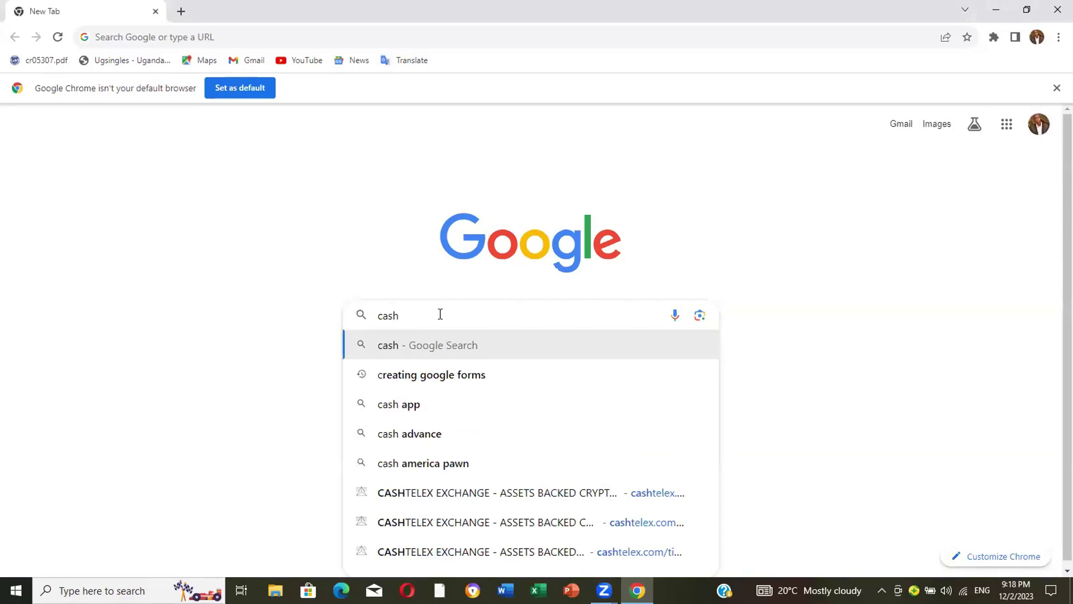
type("telex")
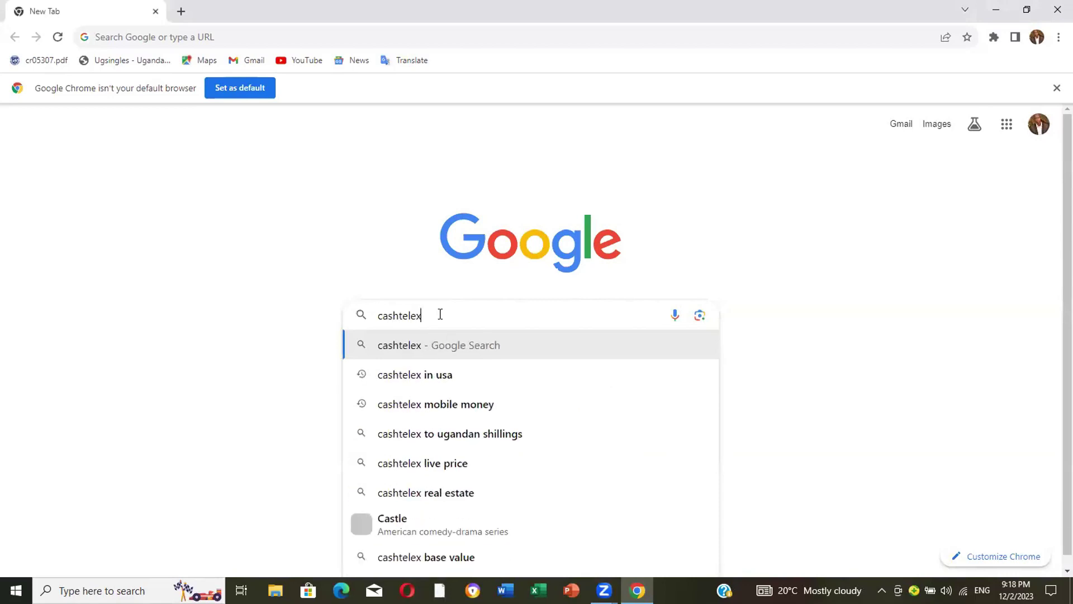
type(".com")
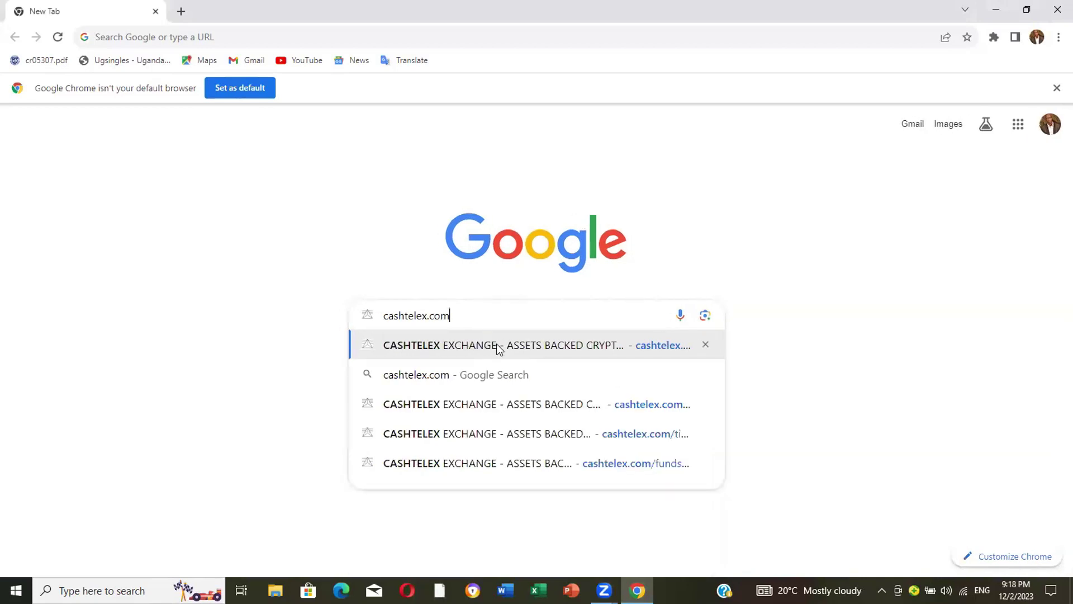
left_click(499, 348)
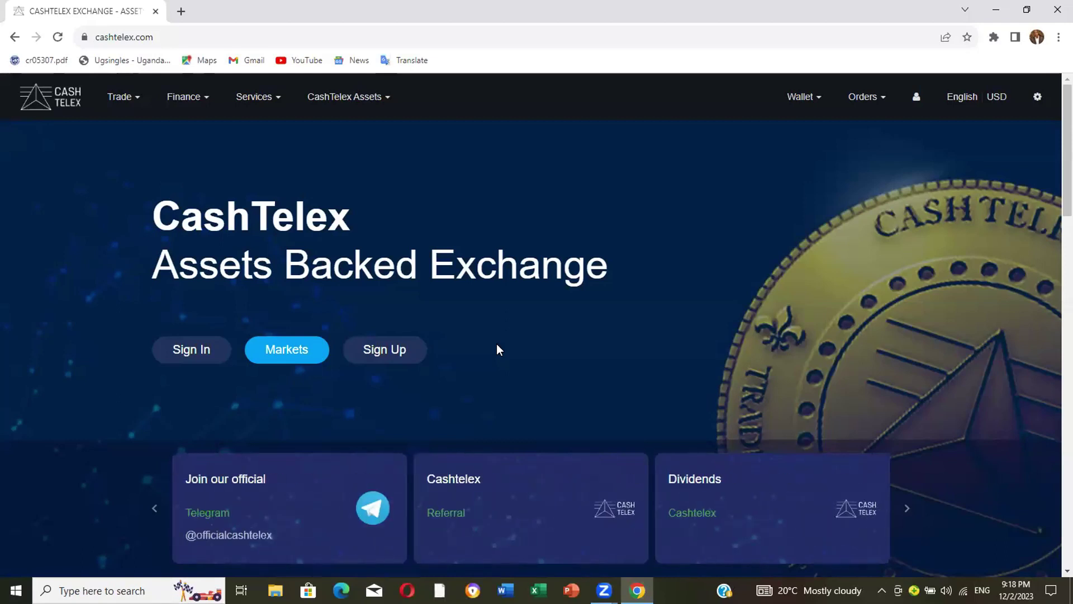
left_click(156, 509)
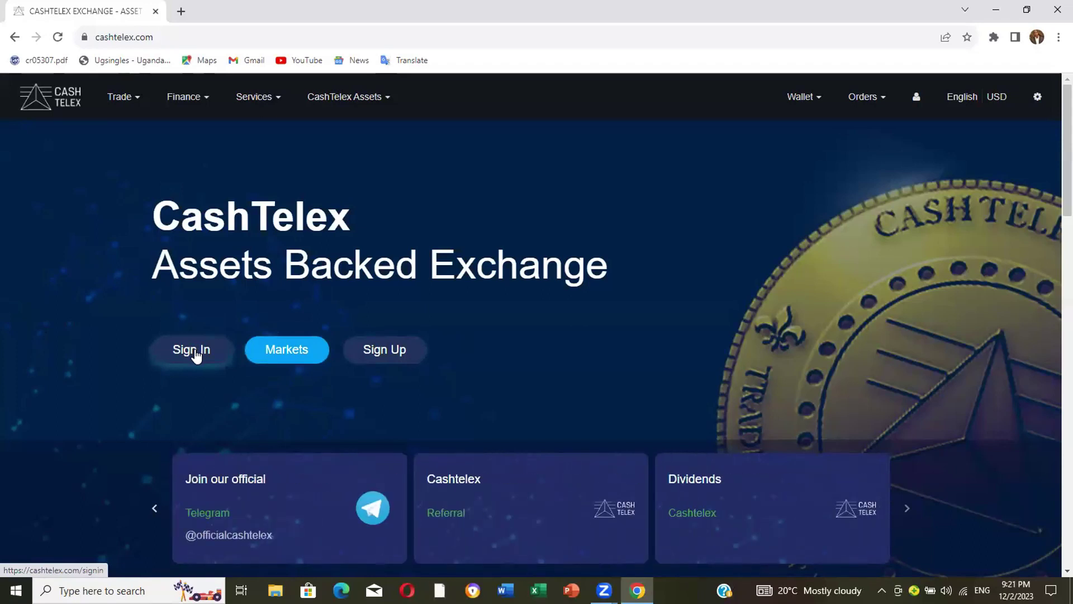
Log in with the saved account e-mail, the new password and the displayed captcha.
left_click(192, 350)
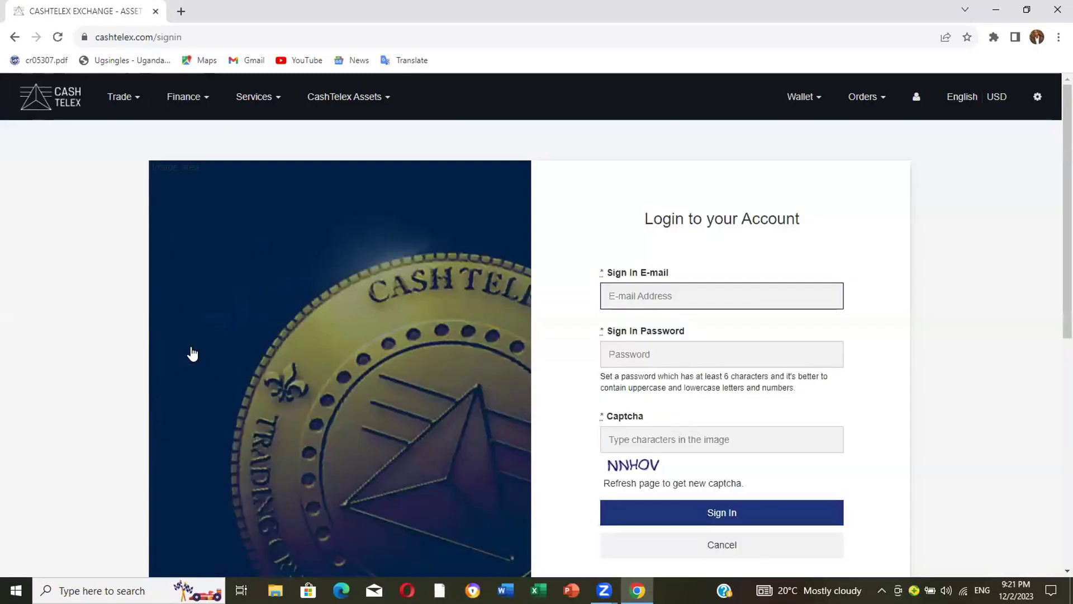
left_click(625, 299)
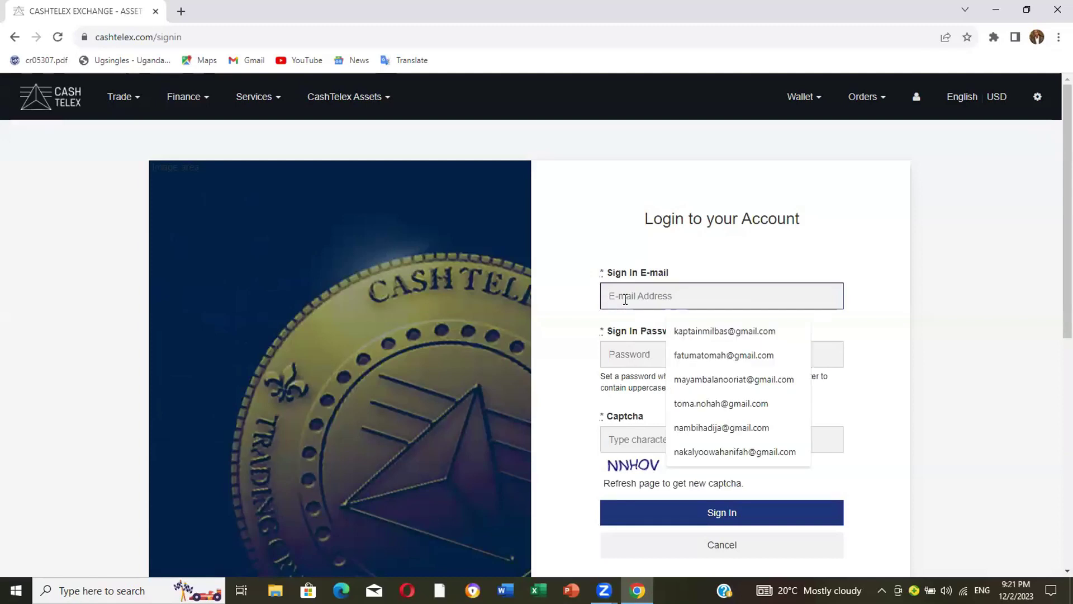
left_click(747, 338)
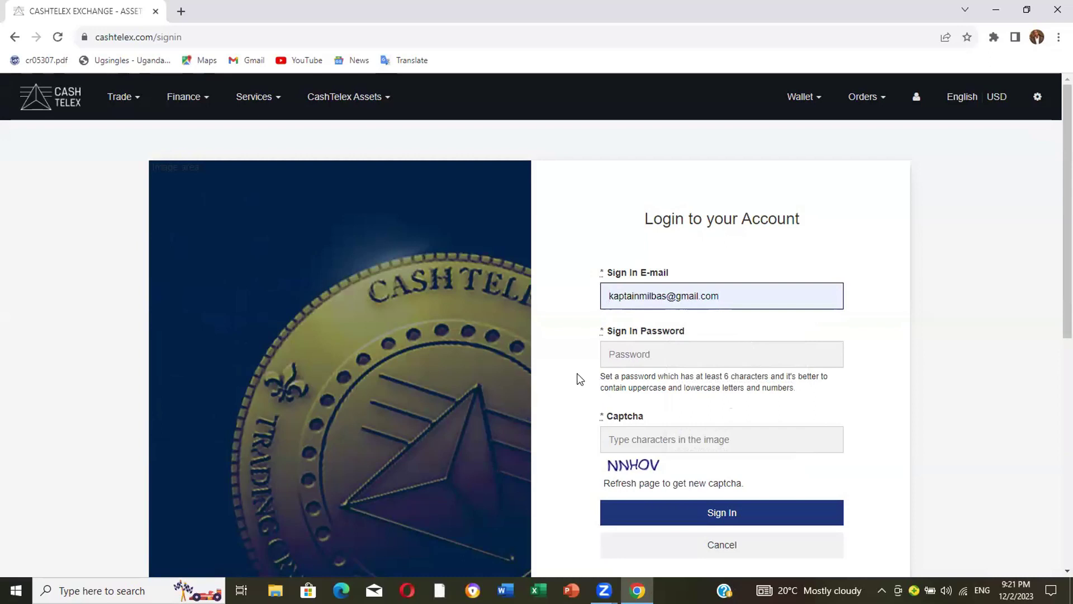
left_click(627, 355)
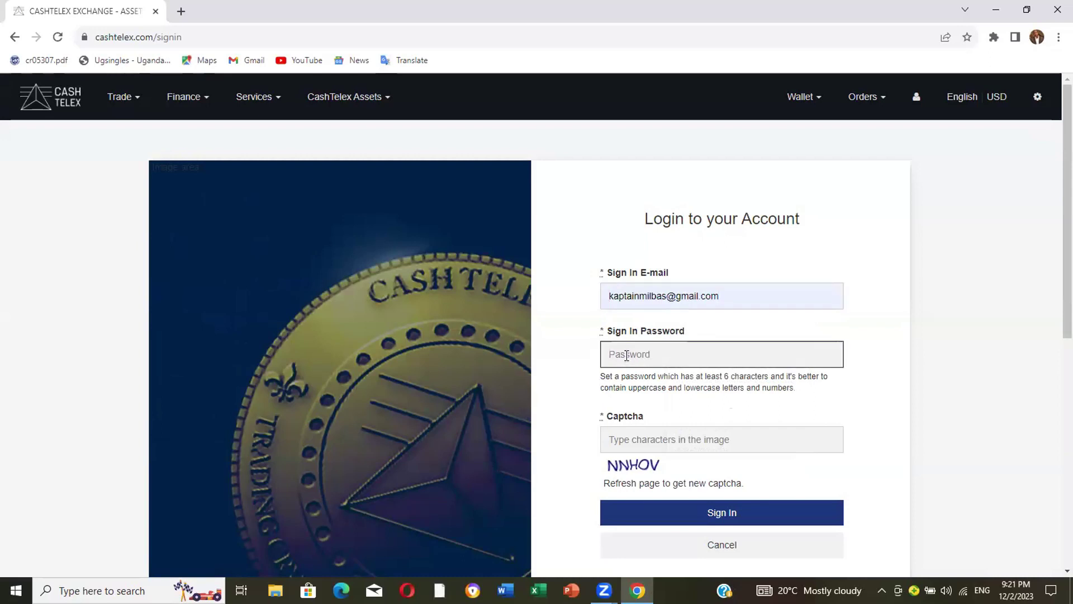
type("••••••••")
left_click(613, 443)
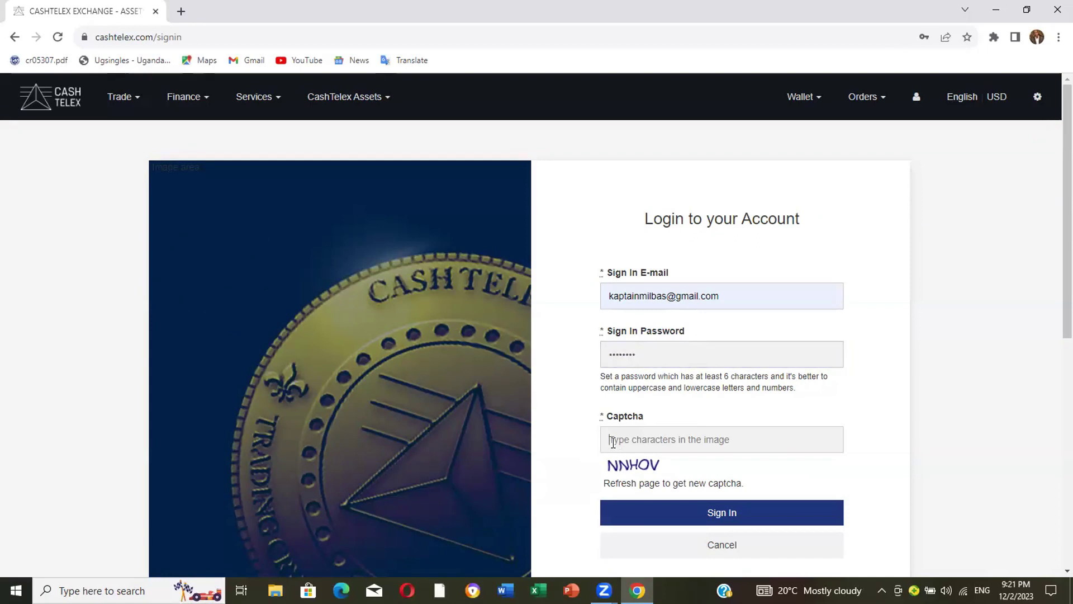
type("NNM")
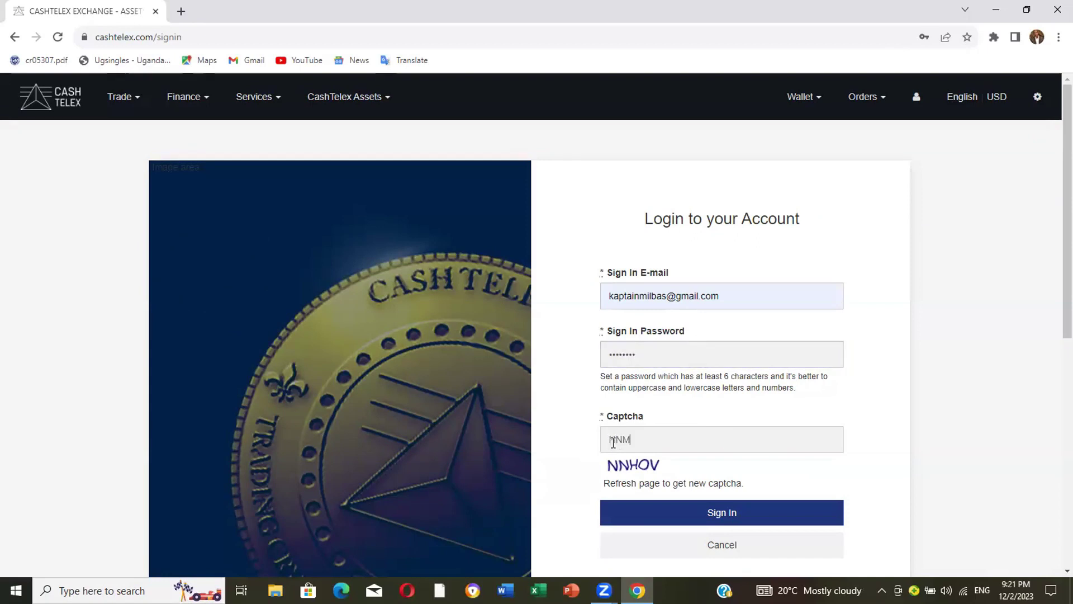
type("HOV")
left_click(707, 513)
left_click(745, 546)
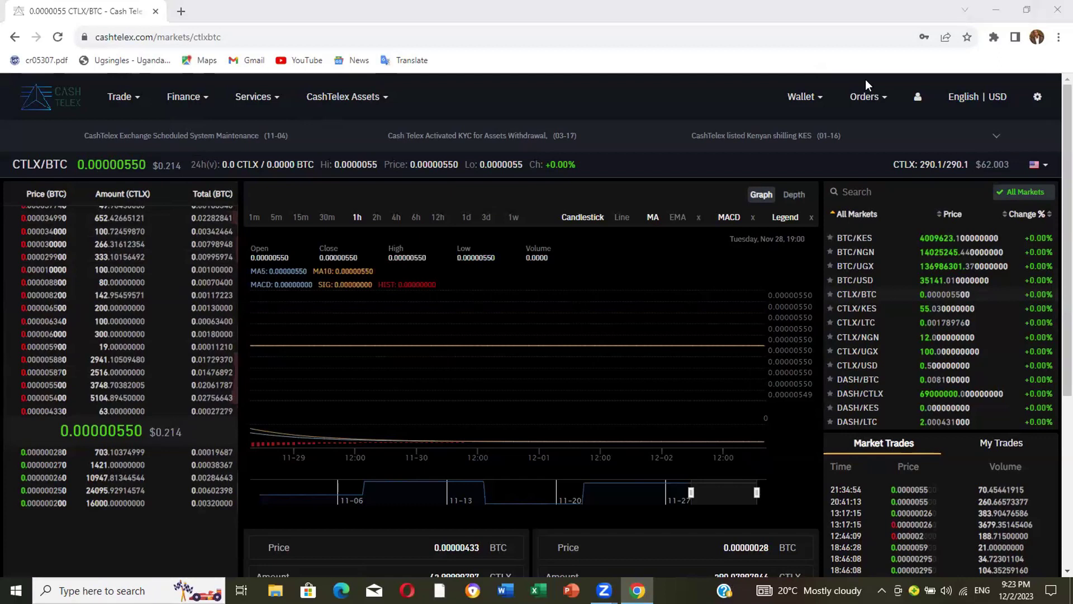
Choose Profile from the user-icon dropdown to reach the account settings.
mouse_move(917, 97)
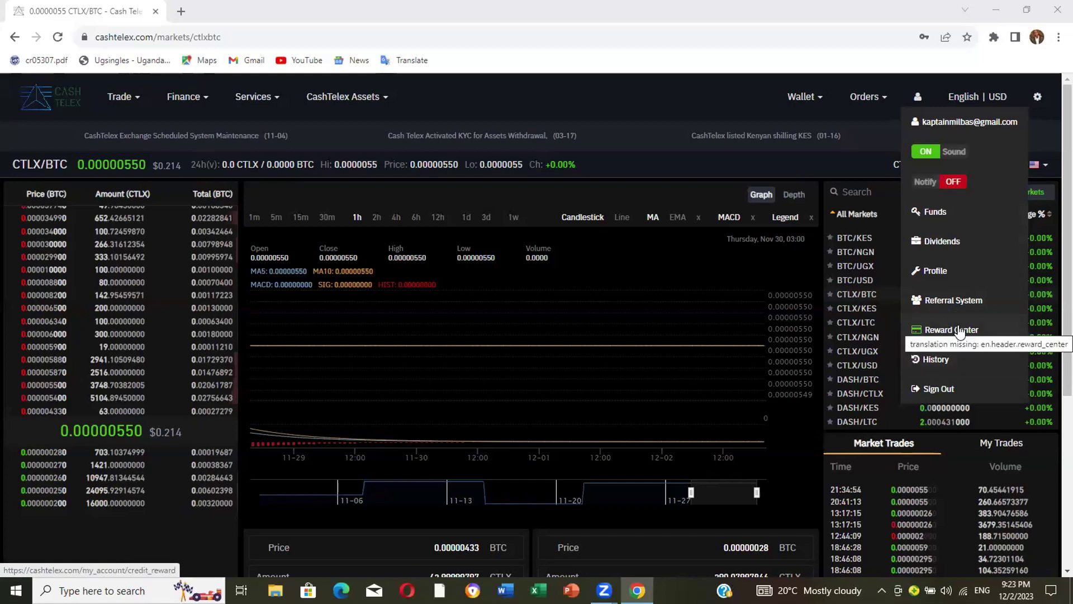
left_click(947, 285)
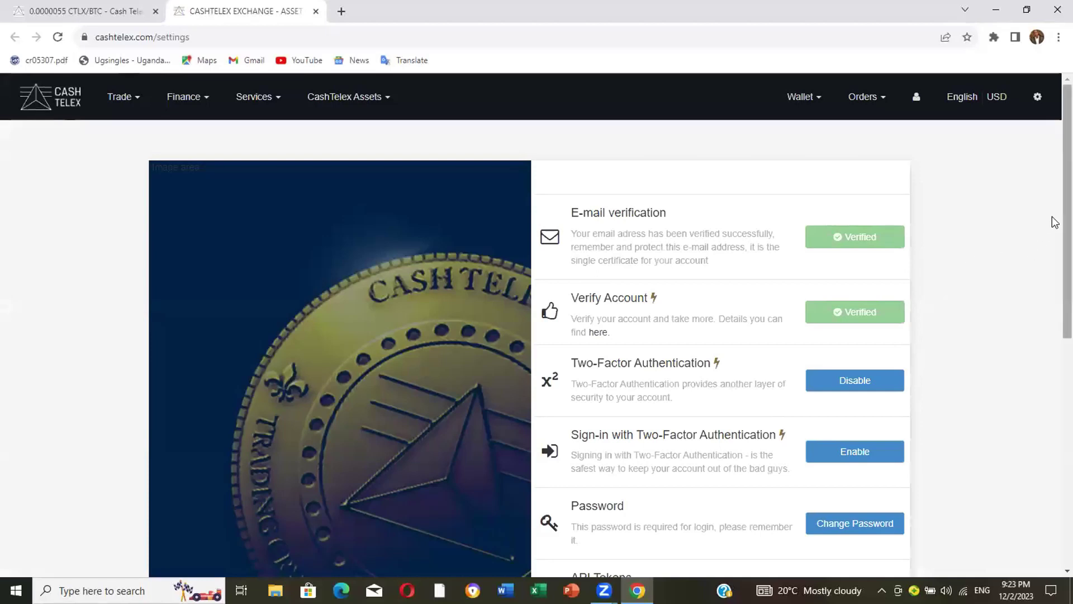
scroll(1054, 240, "down", 1)
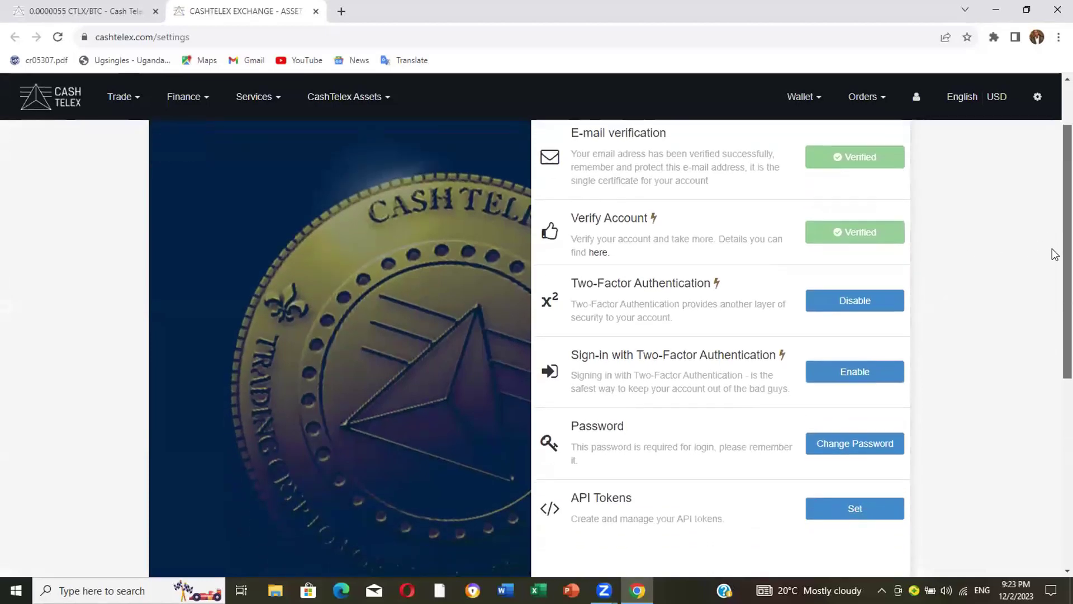
scroll(1054, 241, "up", 1)
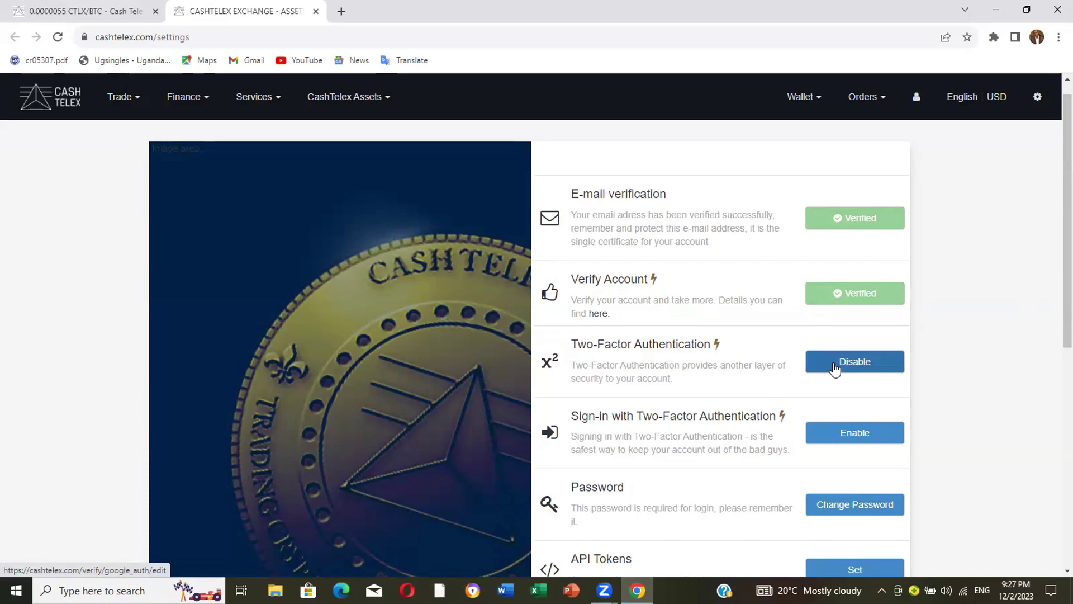
View the Disable two-factor form, then go back to the account settings page.
left_click(863, 368)
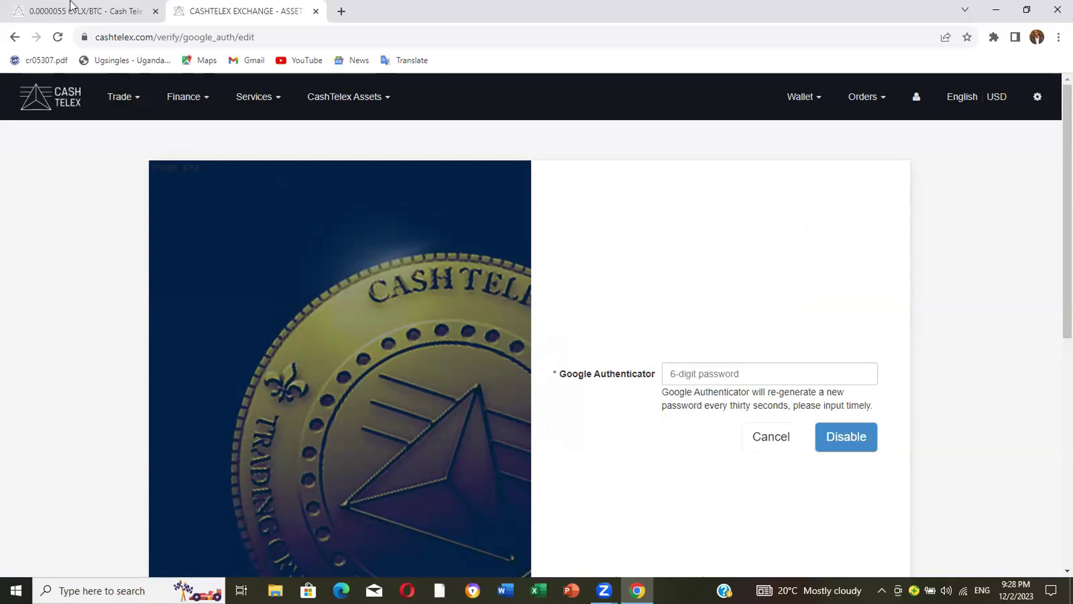
left_click(15, 38)
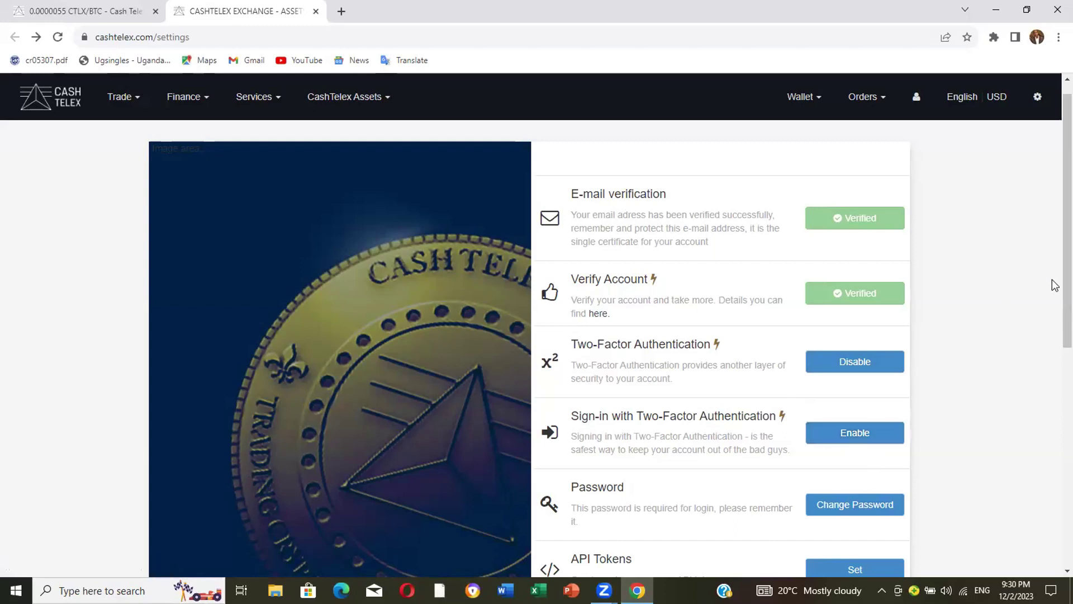
Scroll down to the Password option and choose Change Password.
scroll(1054, 285, "down", 1)
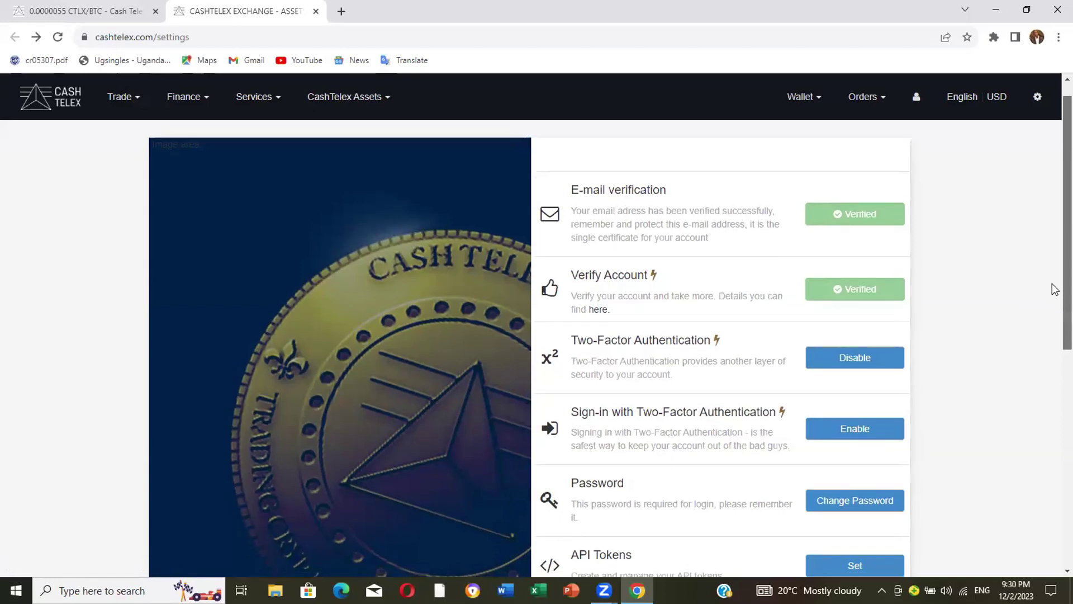
scroll(1054, 307, "down", 1)
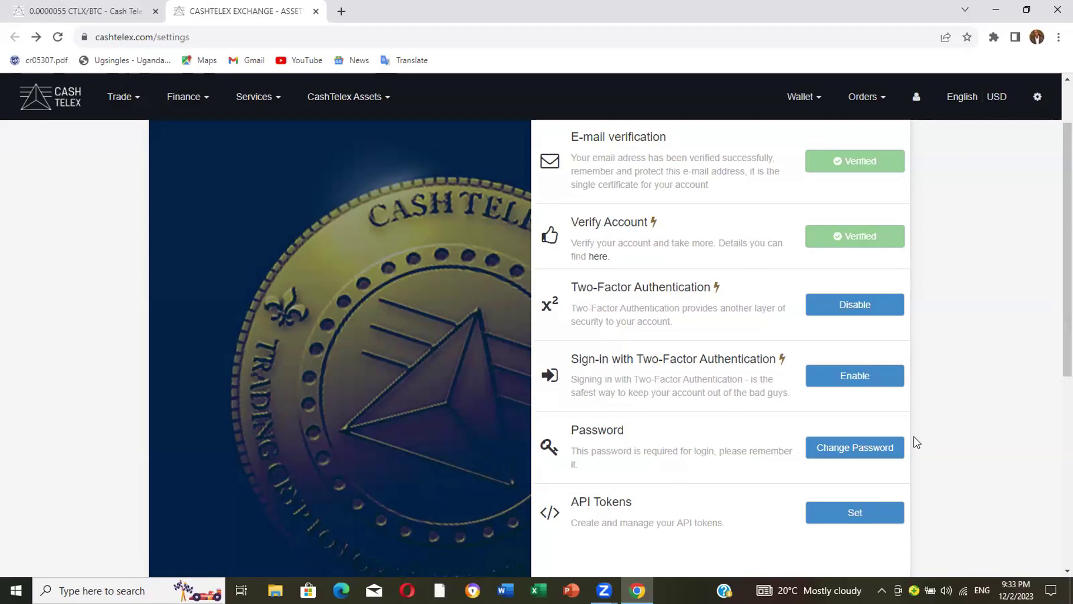
left_click(859, 456)
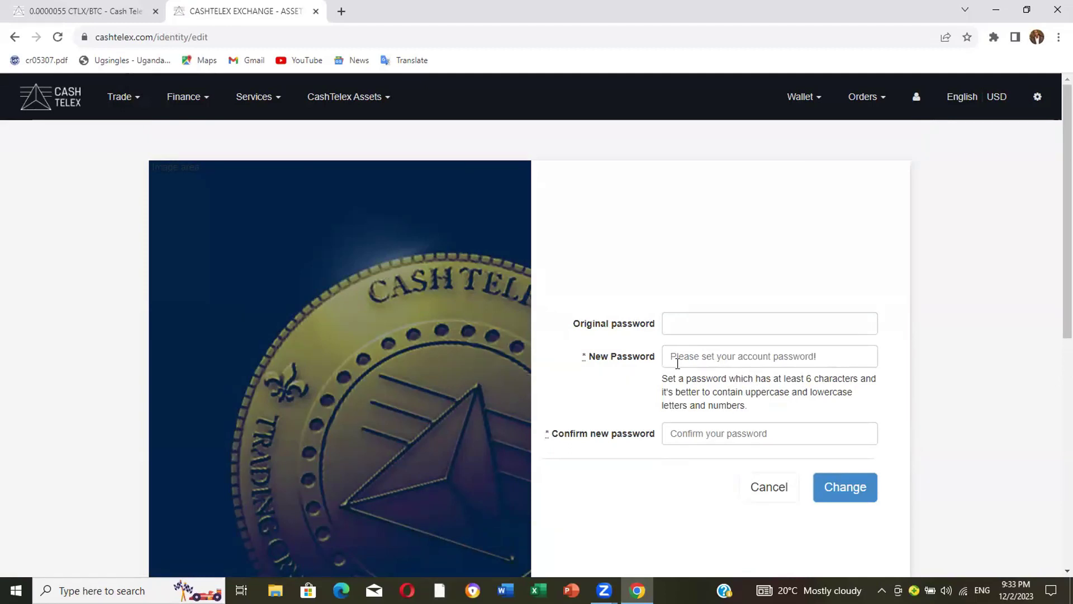
Enter the original password, the new password and its confirmation, then submit with Change.
left_click(669, 322)
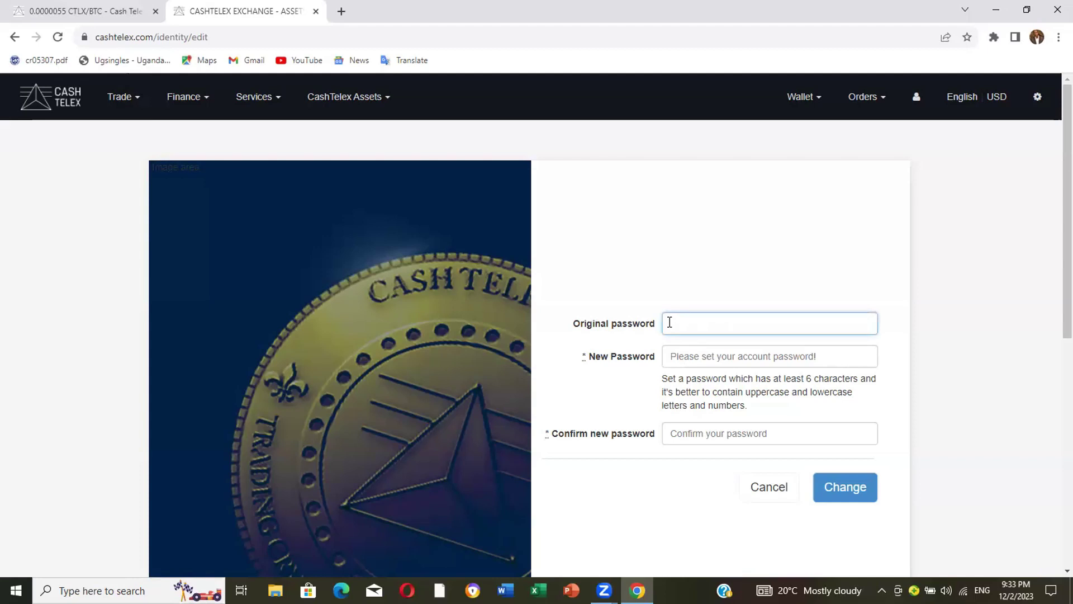
type("******")
left_click(683, 357)
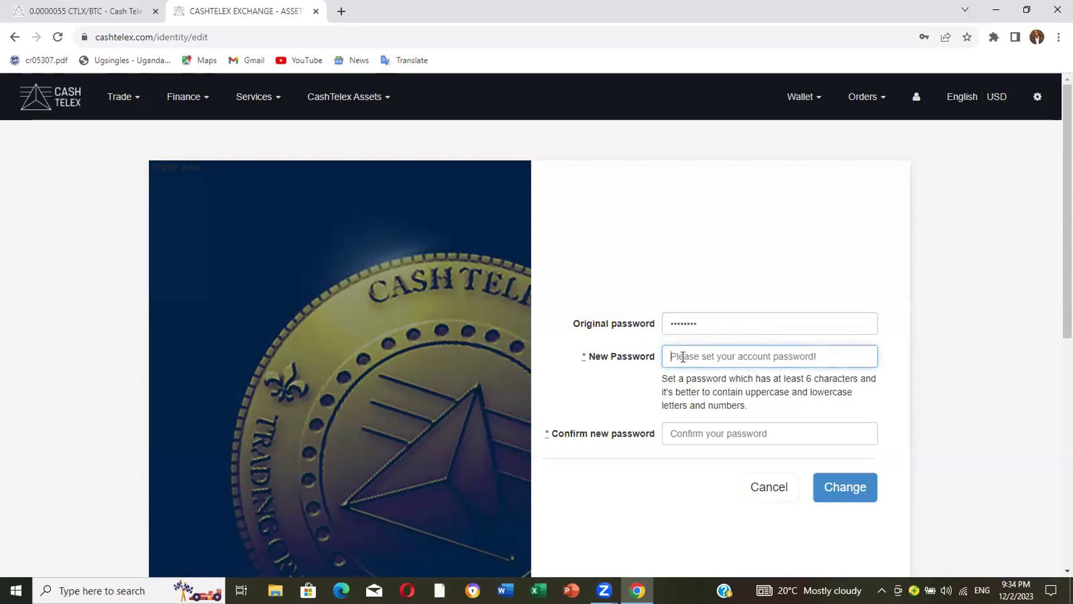
type("***")
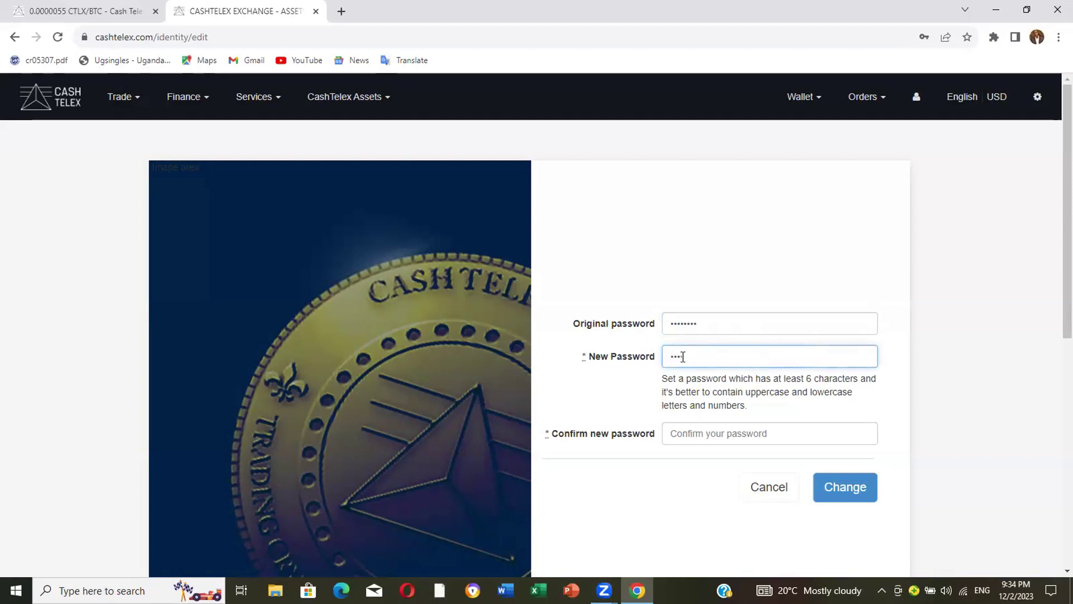
type("****")
left_click(688, 436)
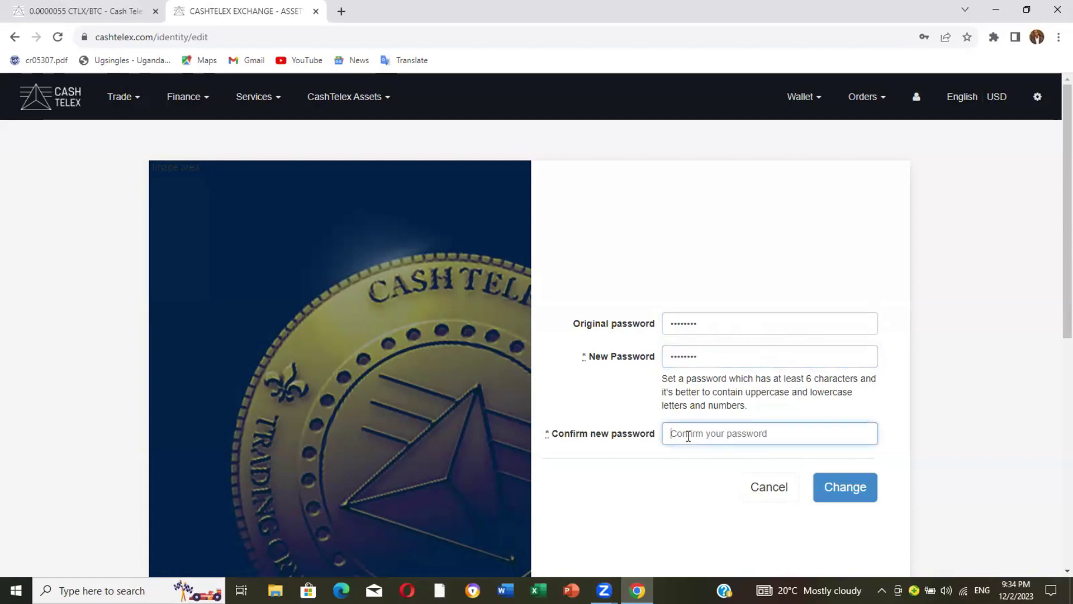
type("*******")
left_click(842, 487)
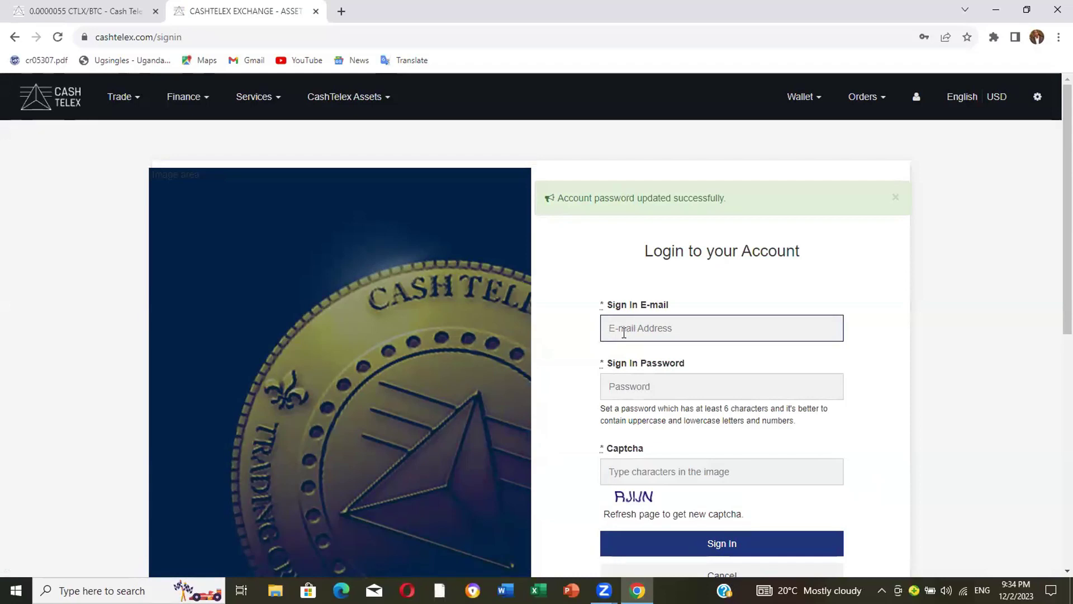
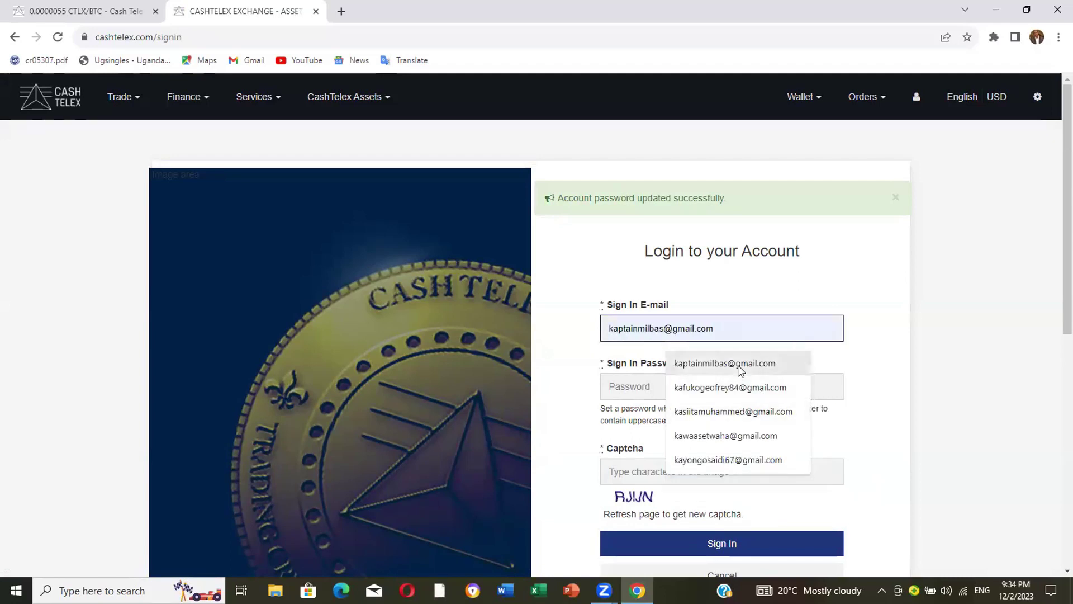
Pick the saved e-mail from autofill, enter the new password, and type the captcha characters.
left_click(738, 364)
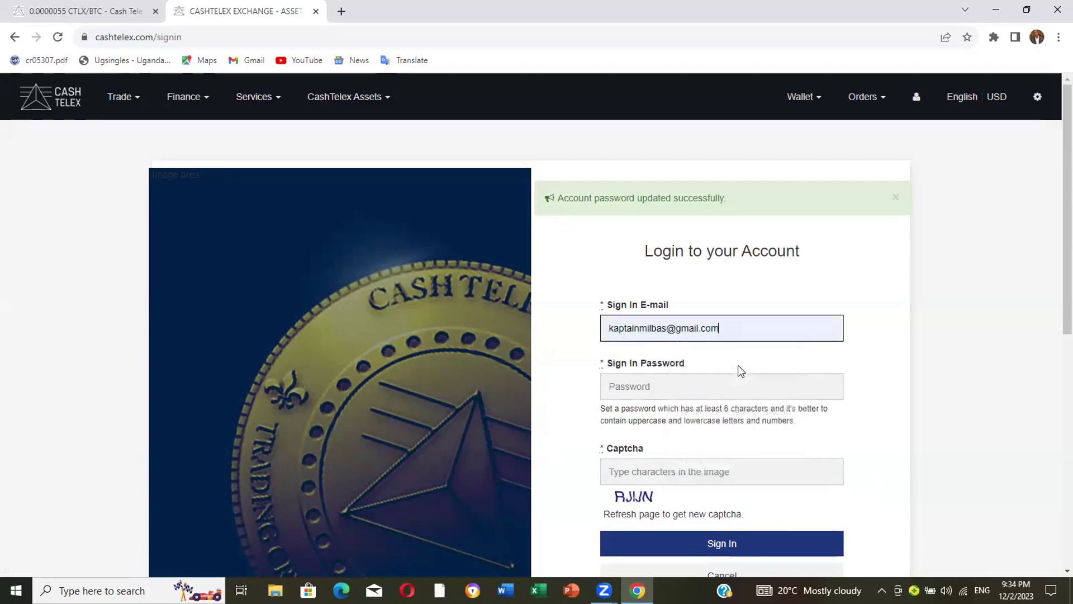
left_click(615, 386)
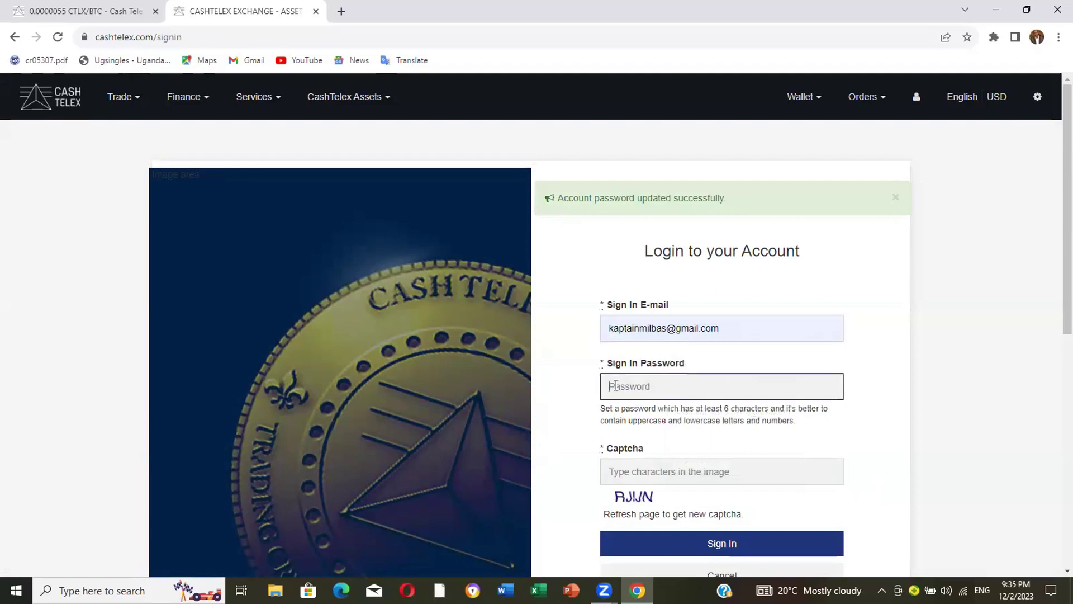
type("••")
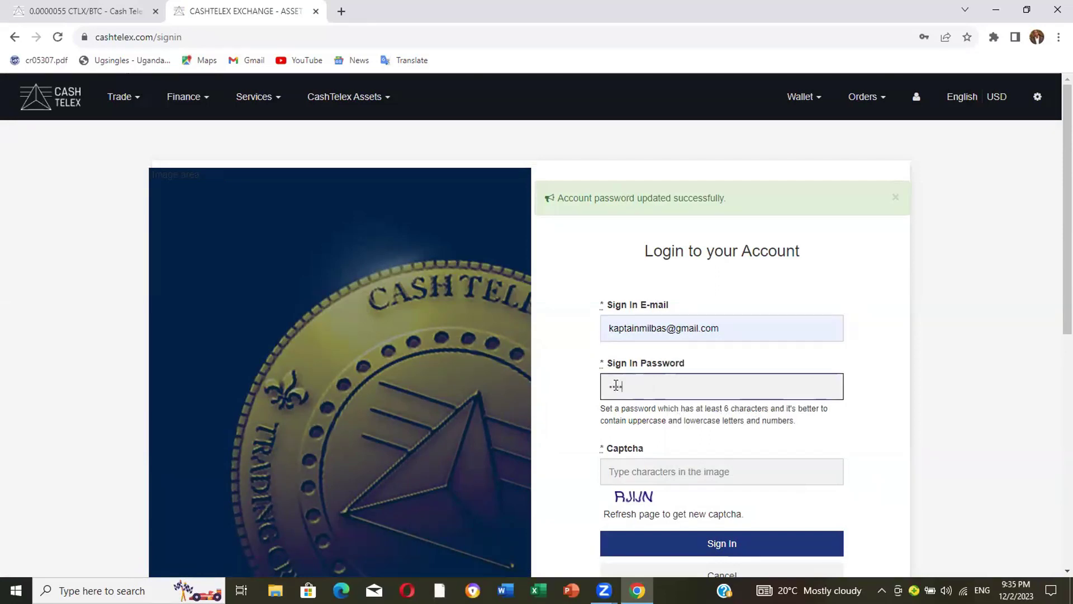
type("•••••")
left_click(614, 468)
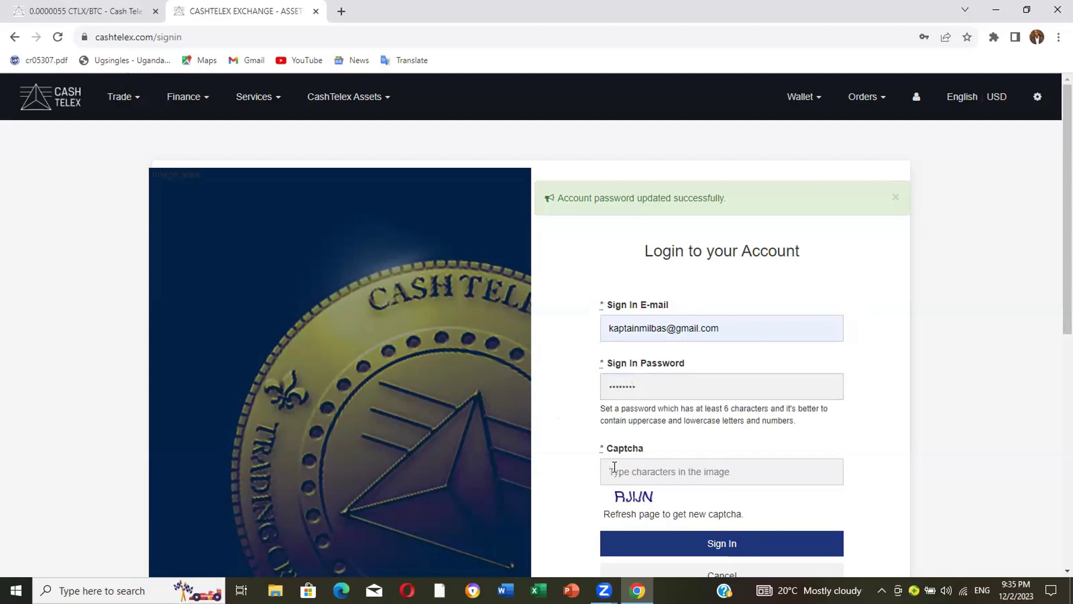
type("RJ")
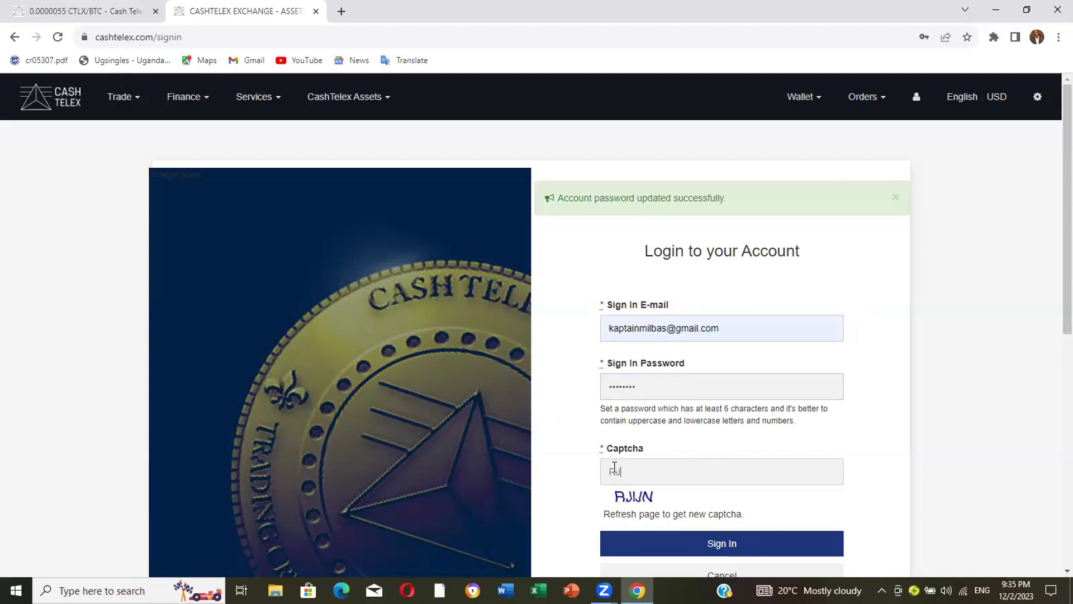
type("IJN")
Submit the login form with the Sign In button.
left_click(742, 548)
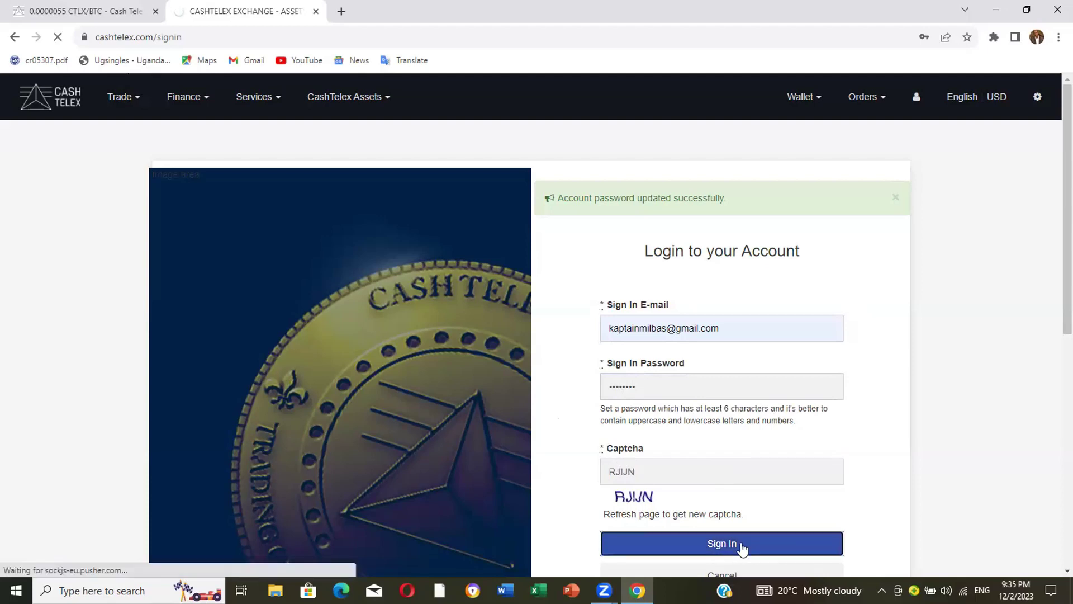